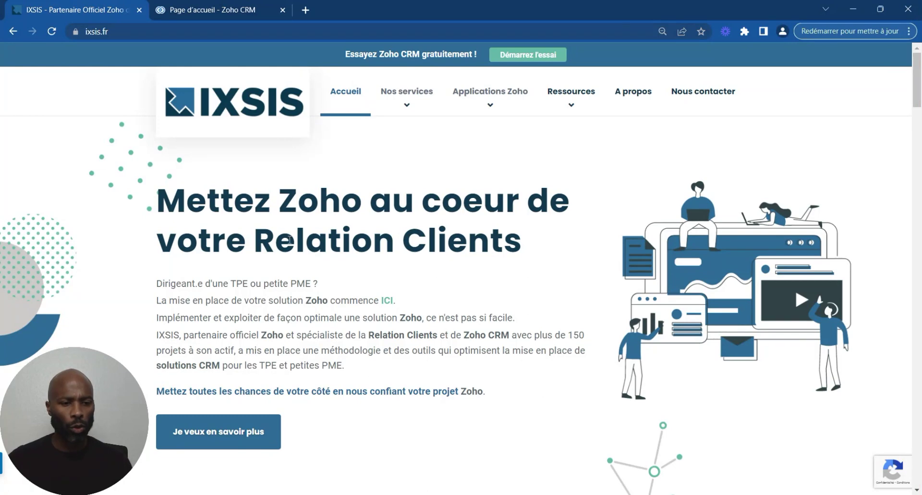
Step: Switch from the IXSIS website to the 'Page d'accueil - Zoho CRM' browser tab
left_click(216, 9)
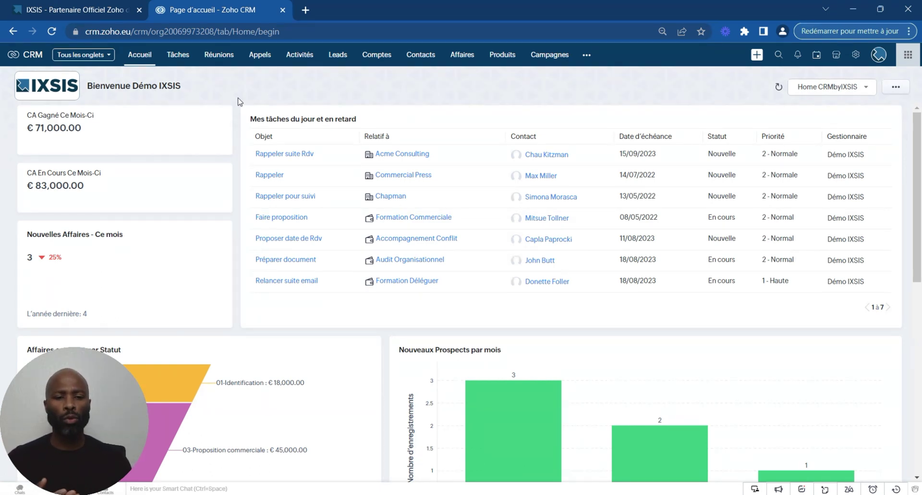
Step: Show the 'Tous les Leads' list of lead records
left_click(338, 55)
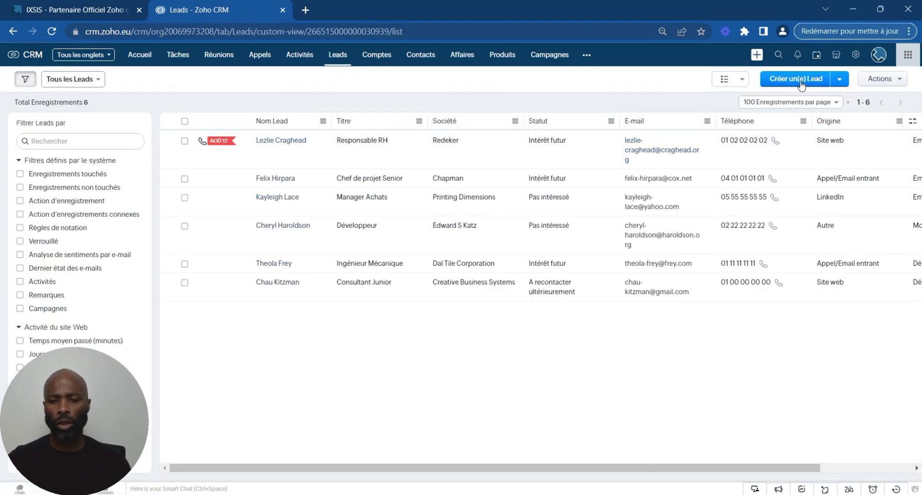
Step: Start a new lead with salutation M., the lead's first and last name, and company IXSIS
left_click(795, 81)
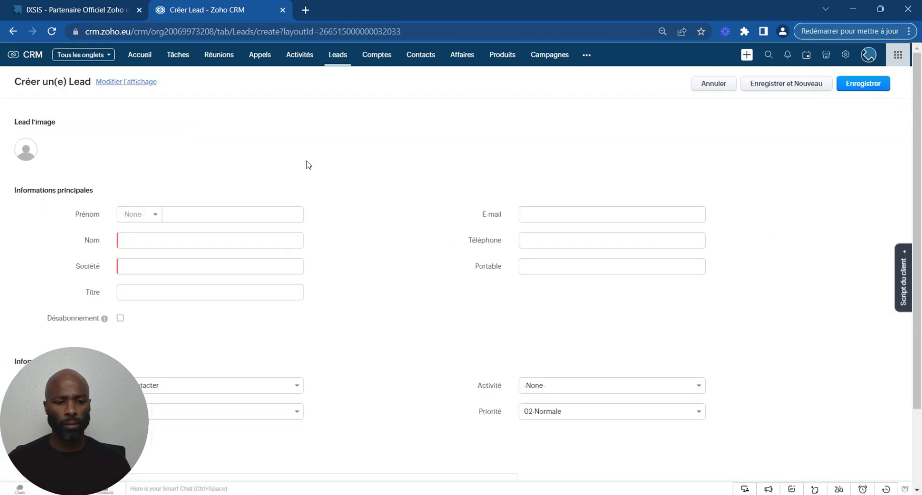
left_click(195, 216)
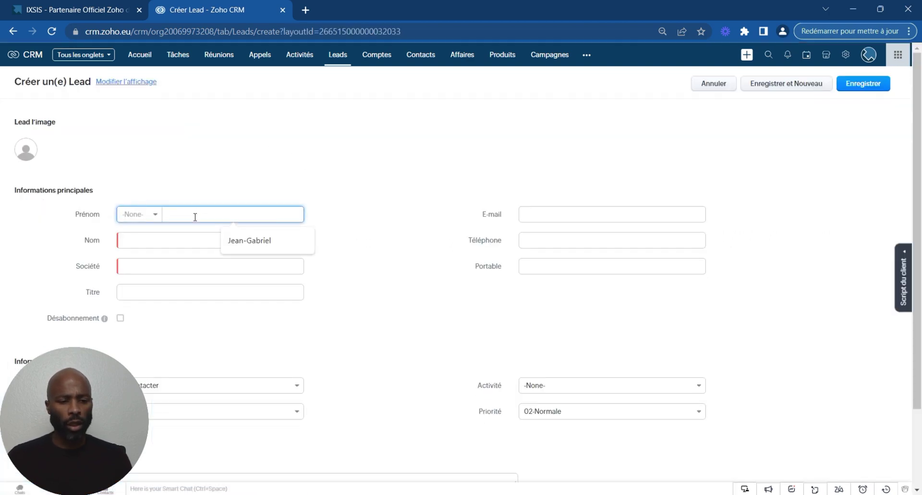
left_click(250, 240)
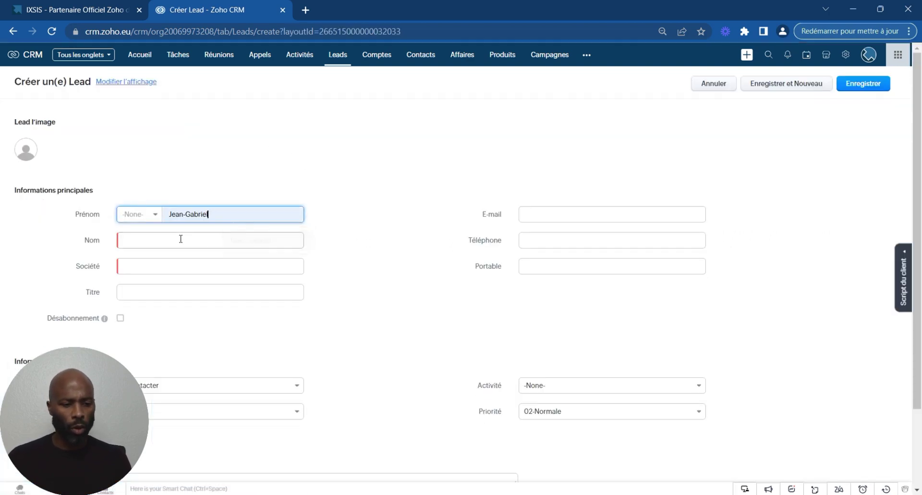
left_click(177, 239)
type("EDMOND")
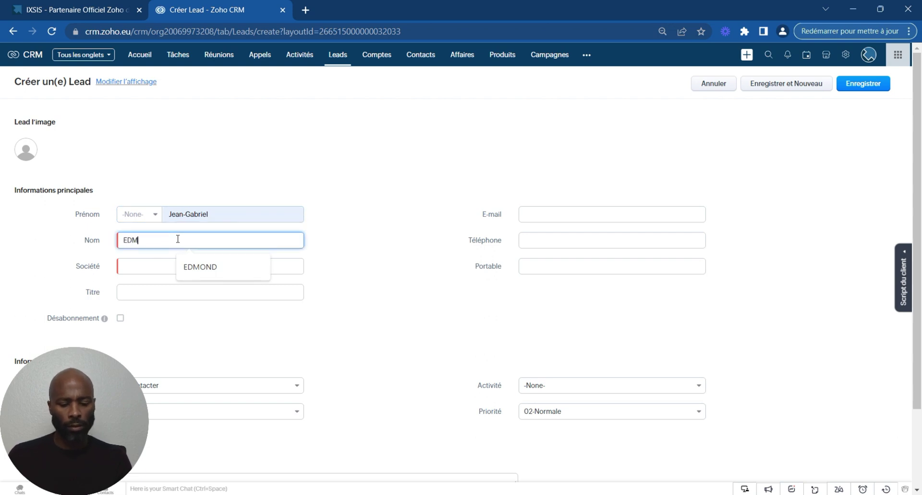
left_click(130, 214)
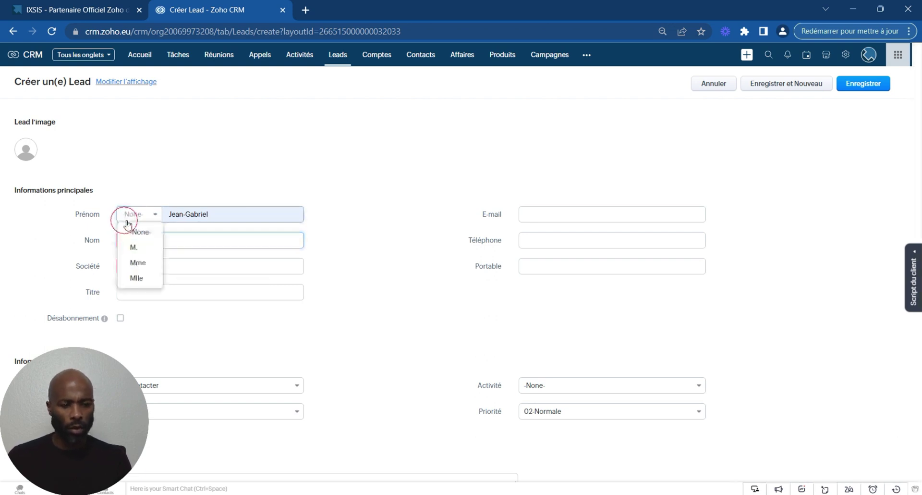
left_click(137, 246)
left_click(147, 264)
type("IXSIS")
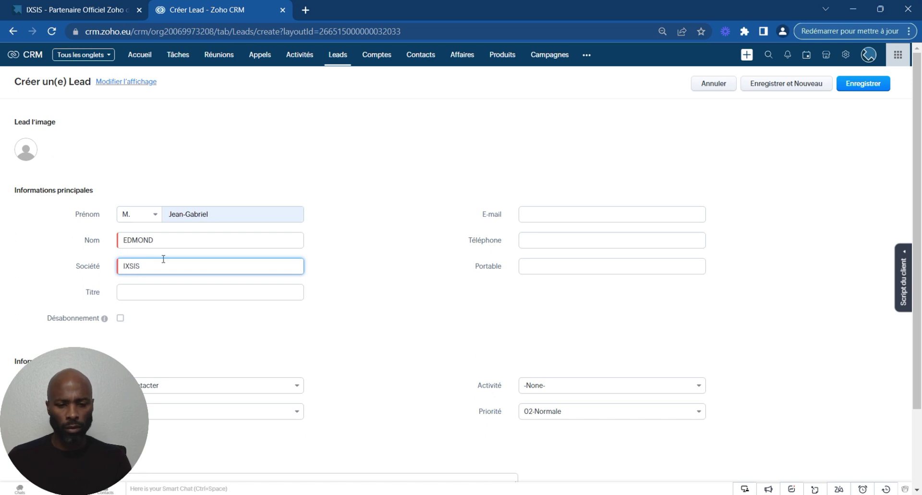
Step: Fill in the lead's e-mail and phone, set origin Site web and activity Services aux entreprises, then save
left_click(541, 212)
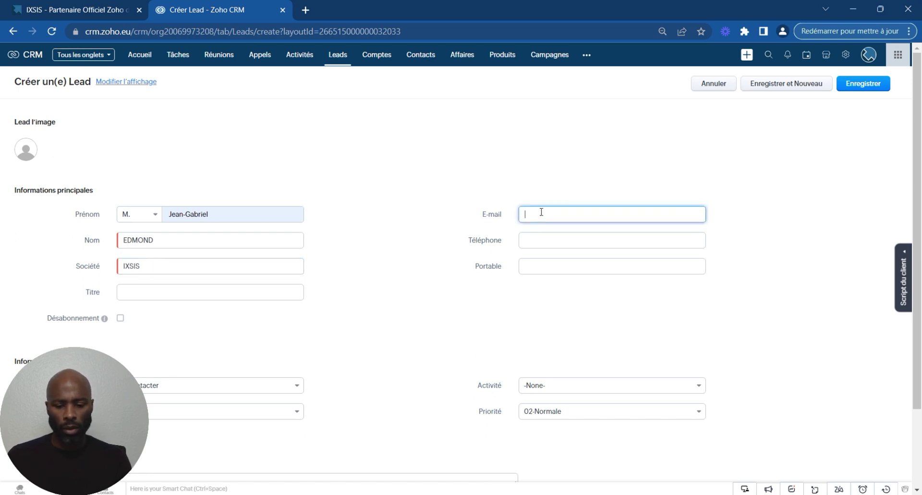
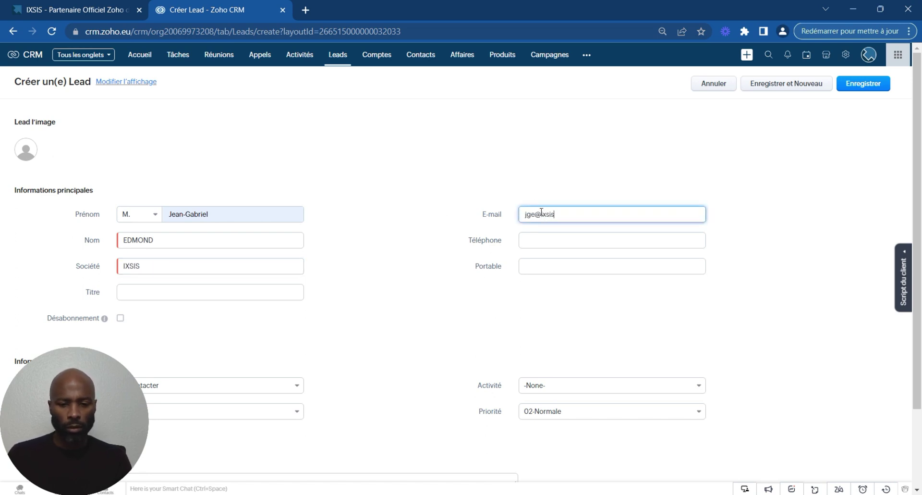
left_click(597, 246)
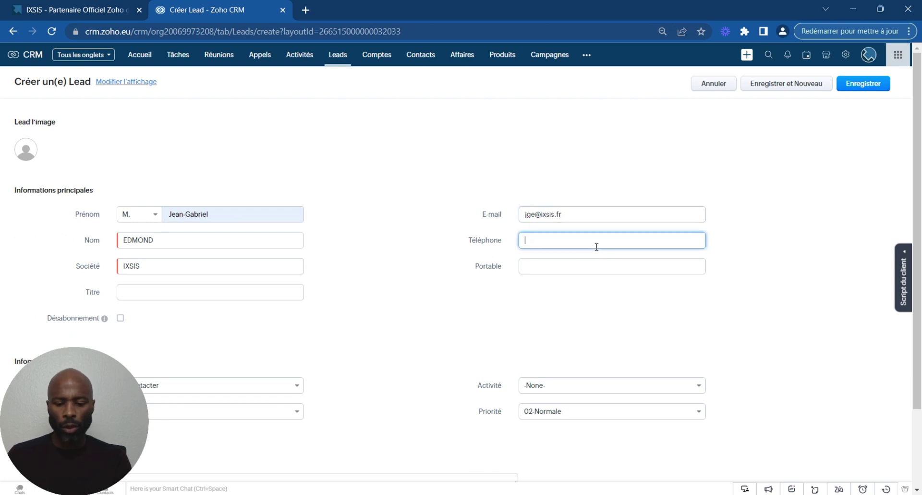
type("01010101010")
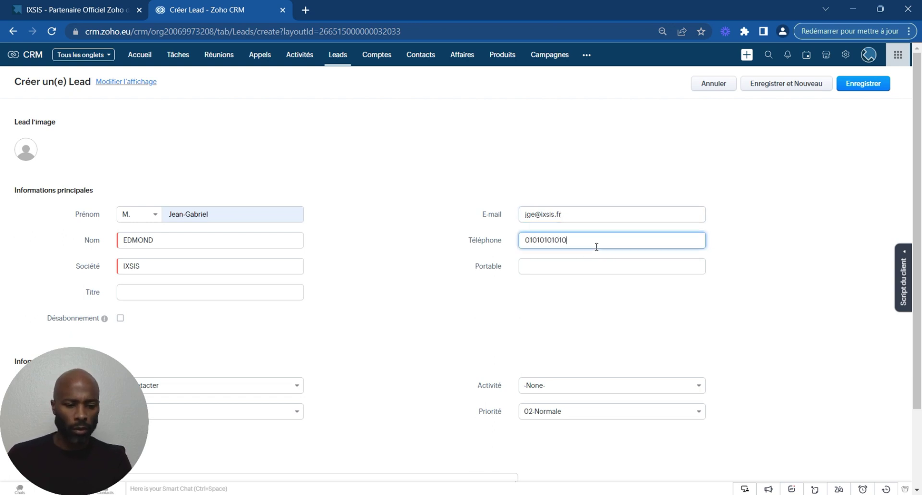
scroll(327, 269, "down", 2)
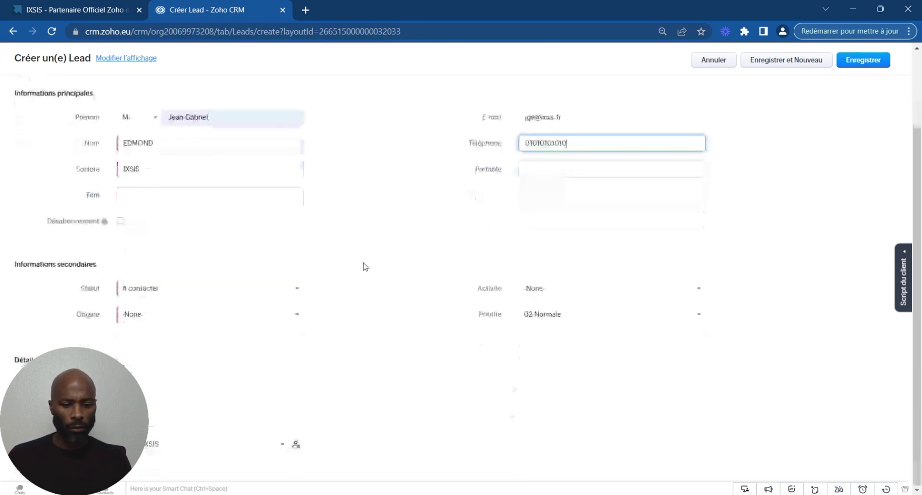
left_click(174, 317)
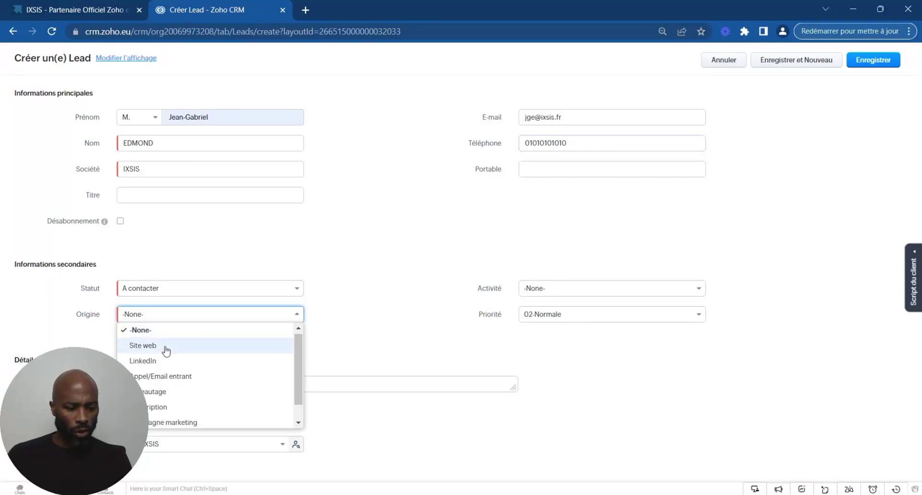
left_click(165, 346)
left_click(552, 288)
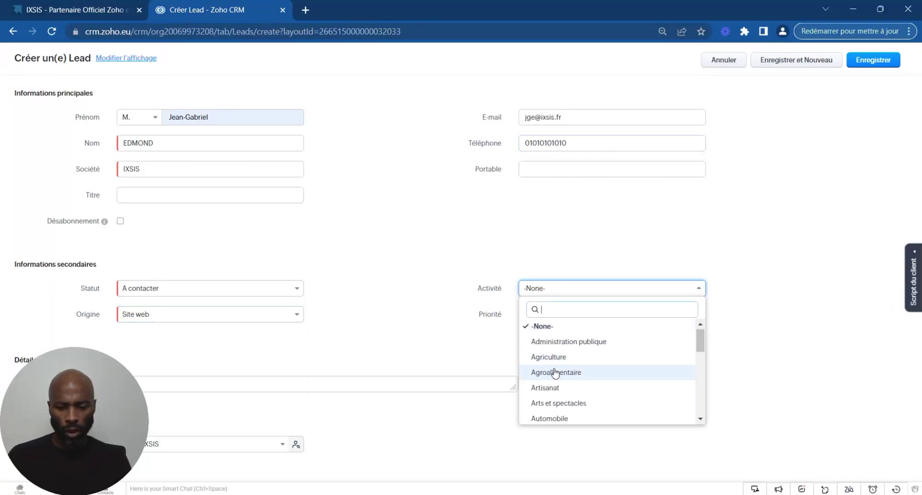
scroll(553, 383, "down", 6)
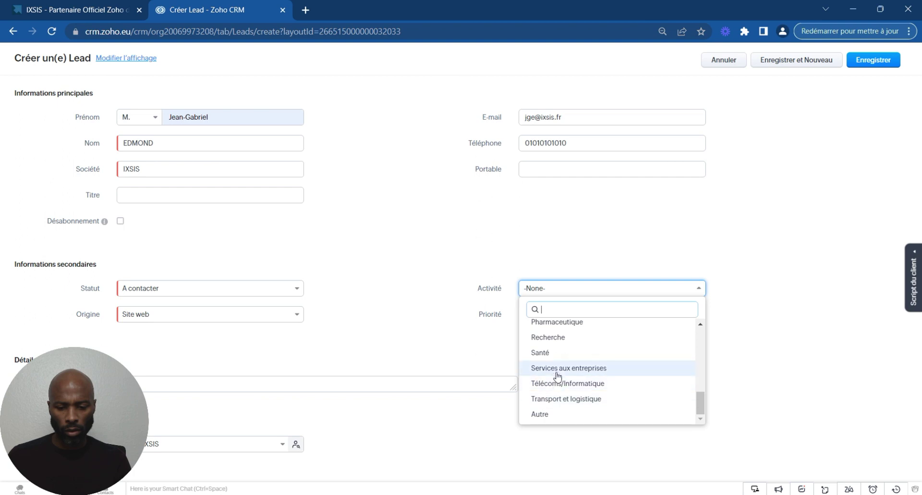
left_click(541, 371)
scroll(398, 265, "up", 3)
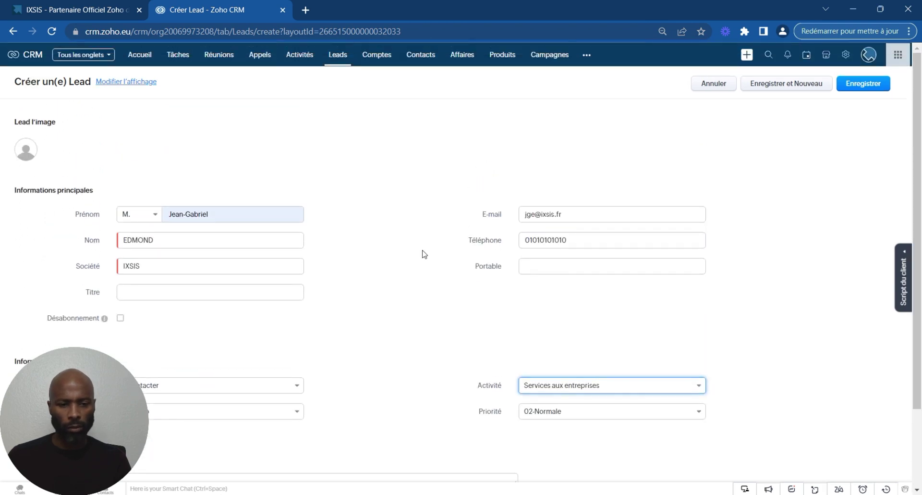
left_click(848, 93)
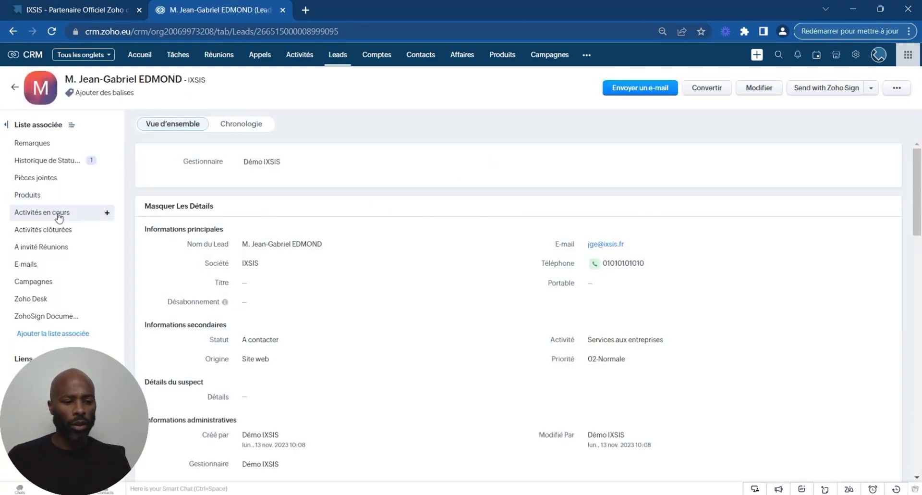
Step: Add a 'Suivi Prospection' task to the lead, due 14/11/2023
left_click(108, 215)
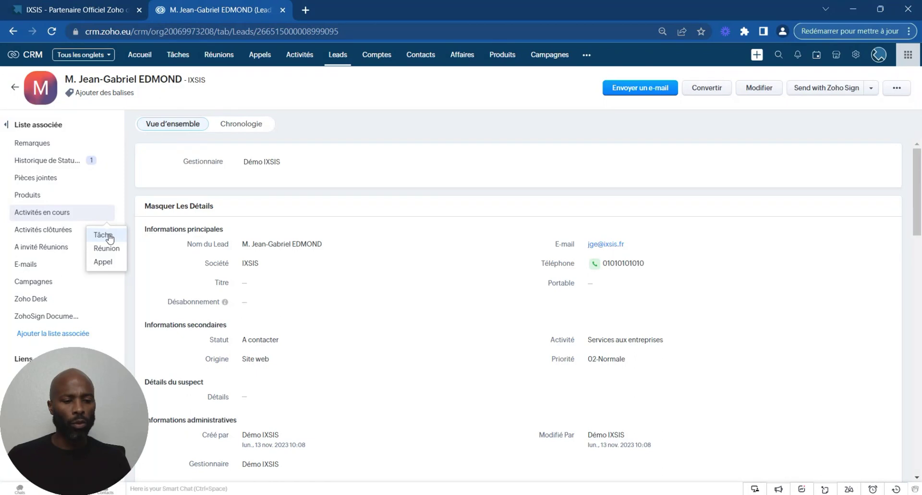
left_click(109, 235)
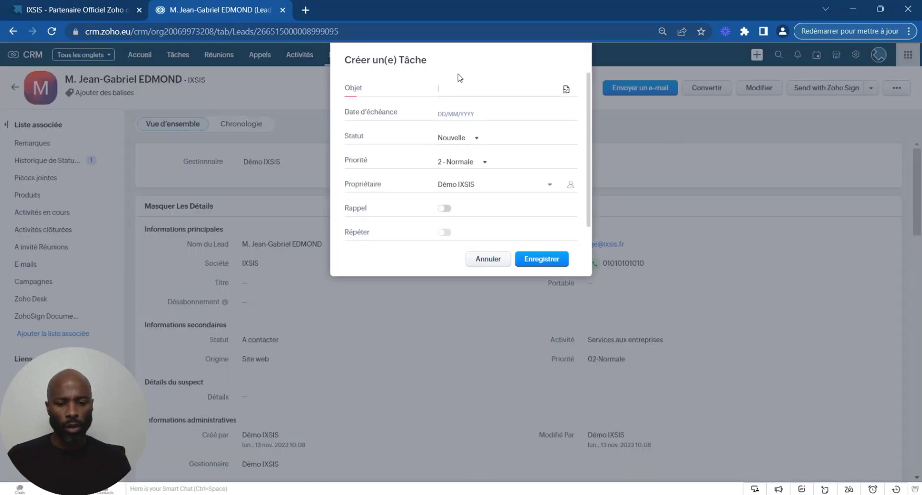
type("Suivi")
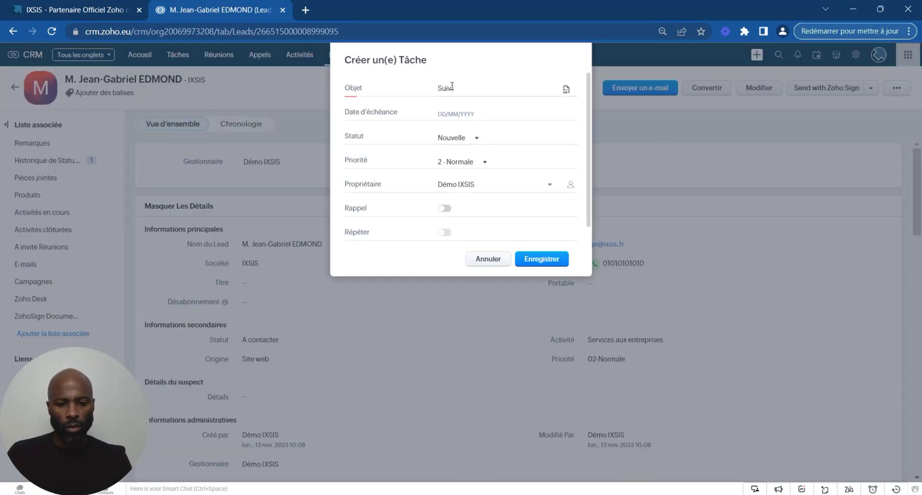
type(" Prospecti")
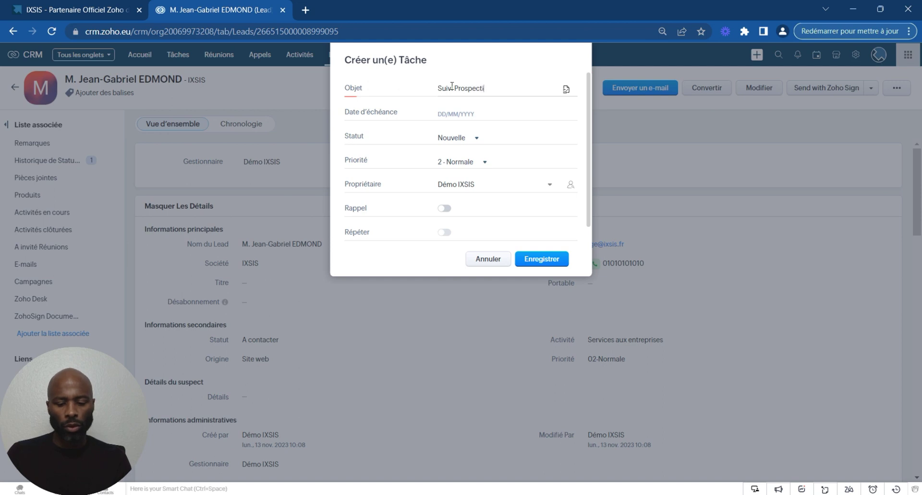
type("on")
left_click(439, 115)
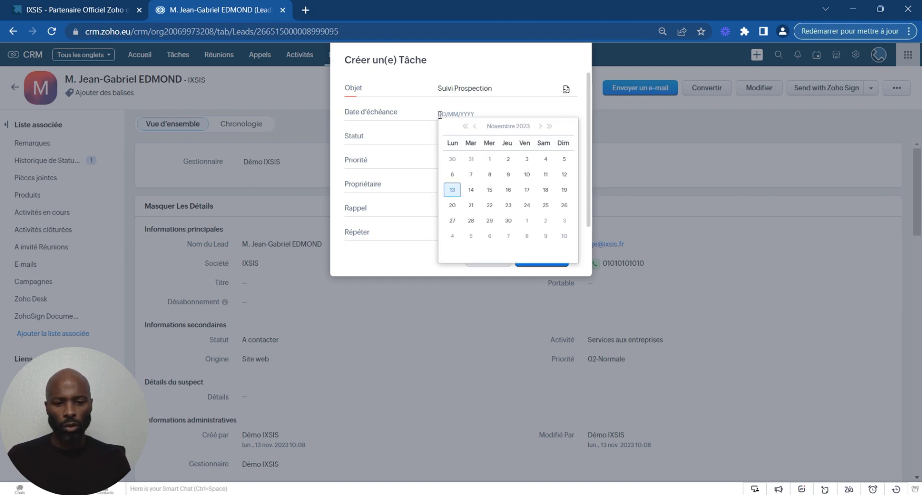
left_click(471, 191)
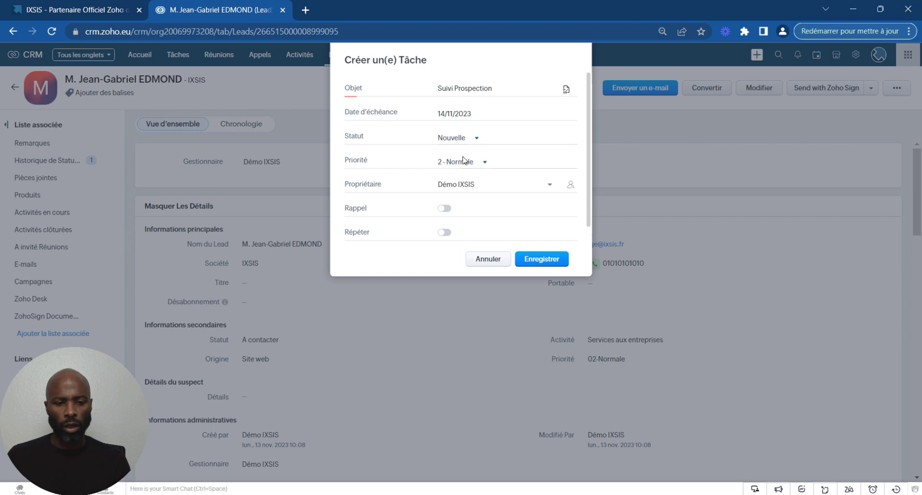
left_click(541, 262)
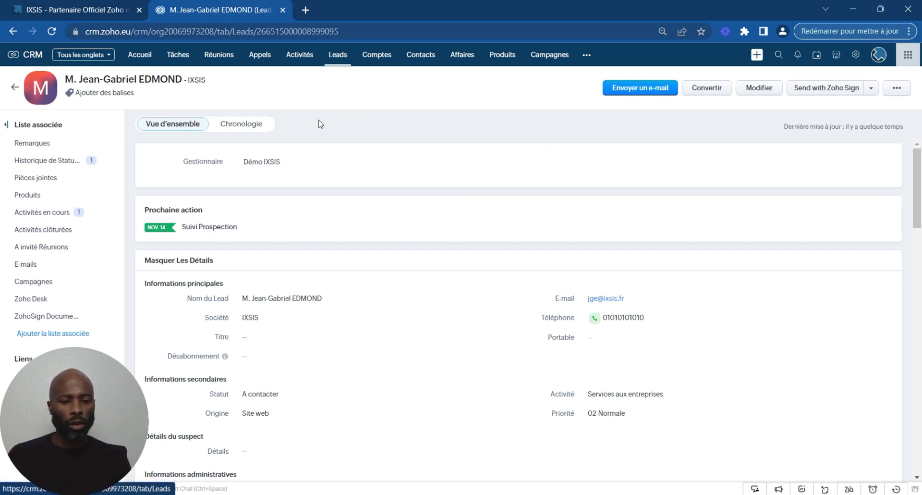
Step: Mark the Suivi Prospection task as completed from the lead's Activités en cours section
mouse_move(110, 219)
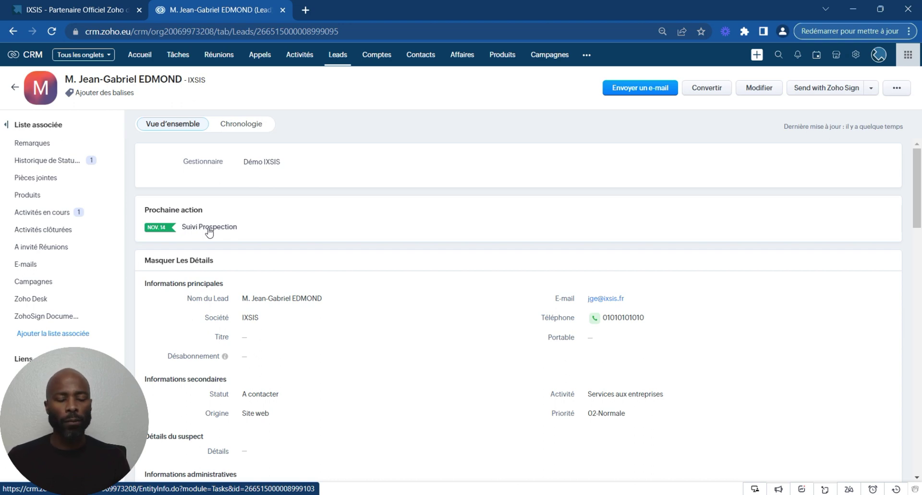
left_click(63, 215)
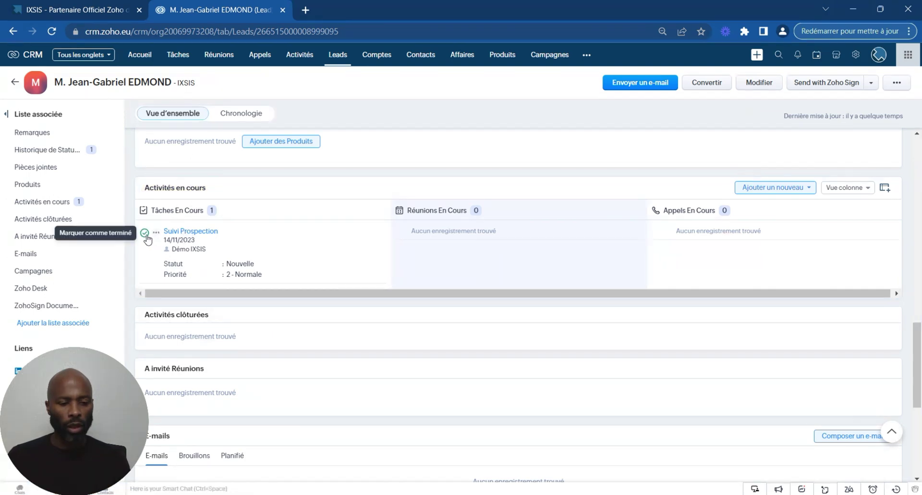
left_click(145, 234)
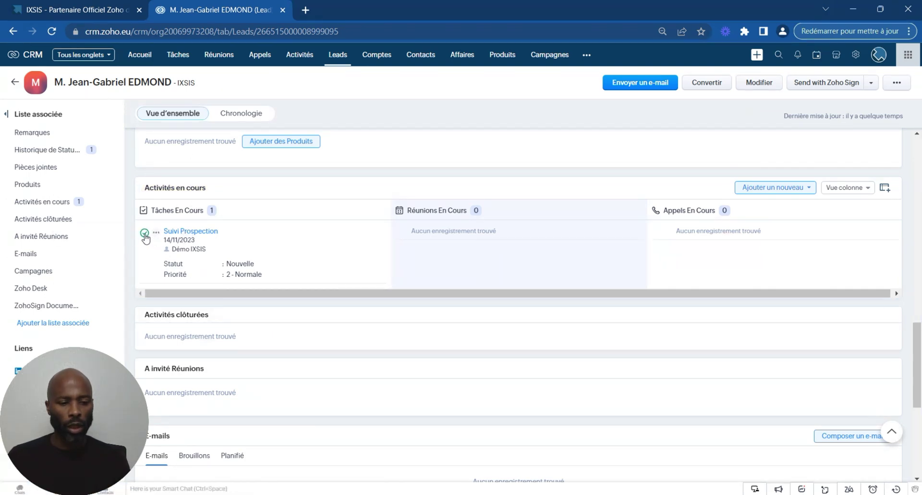
left_click(417, 93)
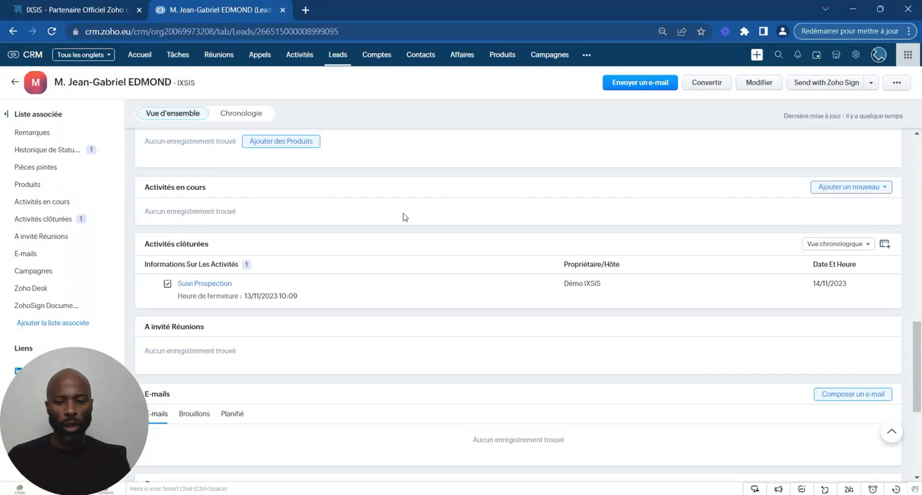
left_click(874, 189)
Step: Create a 'Proposer un rdv' task for the lead with due date 20 November 2023
left_click(852, 203)
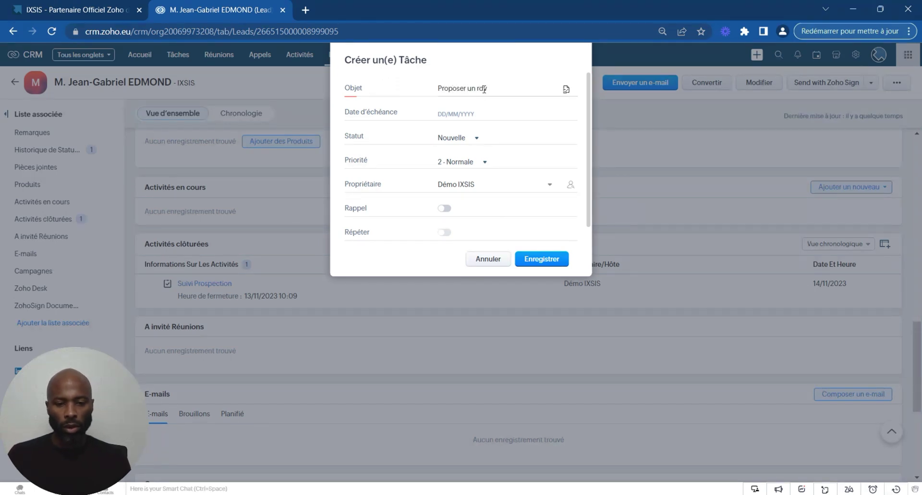
left_click(451, 114)
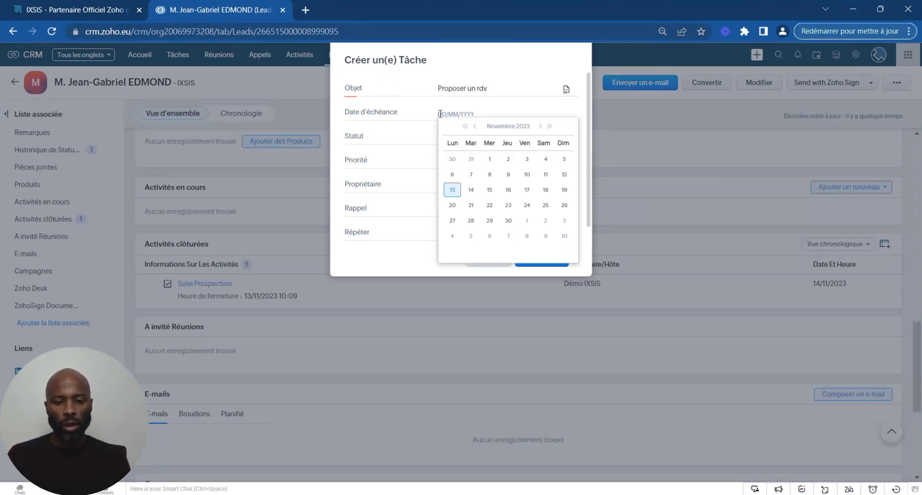
left_click(452, 205)
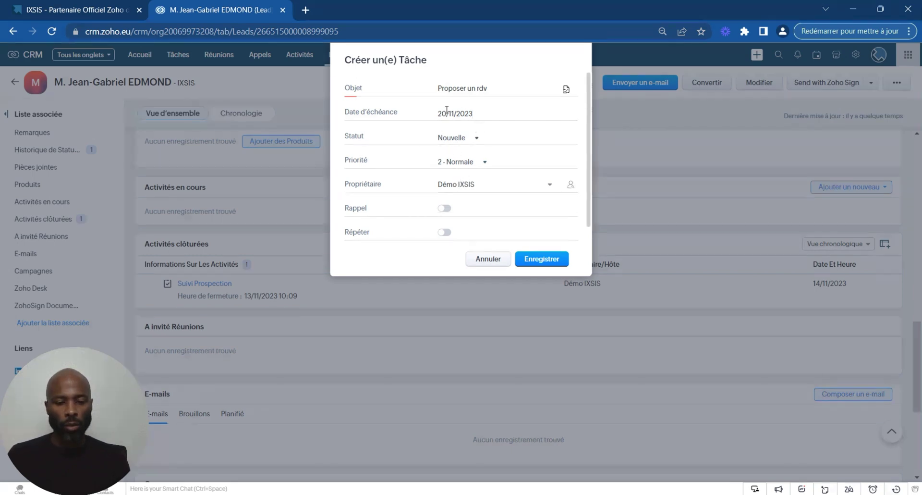
left_click(541, 260)
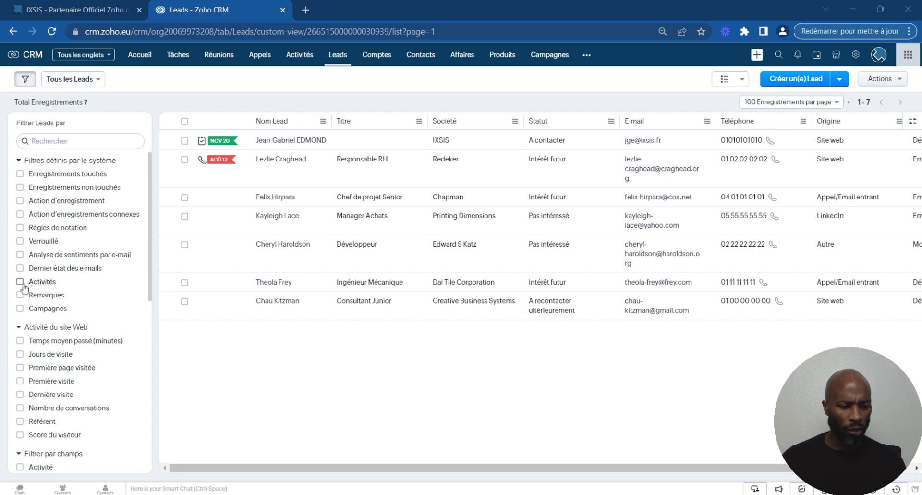
Step: Filter leads by Activités to 'Sans Activité ouvert', select all 5 results, then untick the criterion
left_click(21, 282)
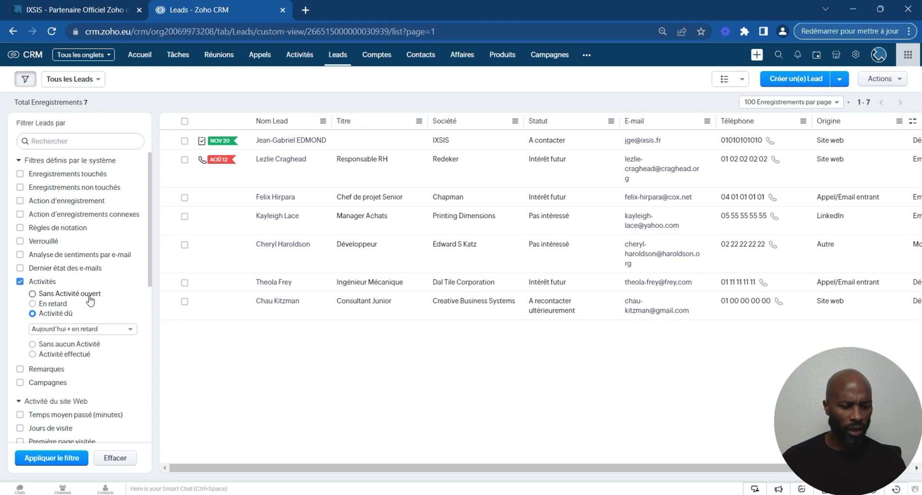
left_click(38, 294)
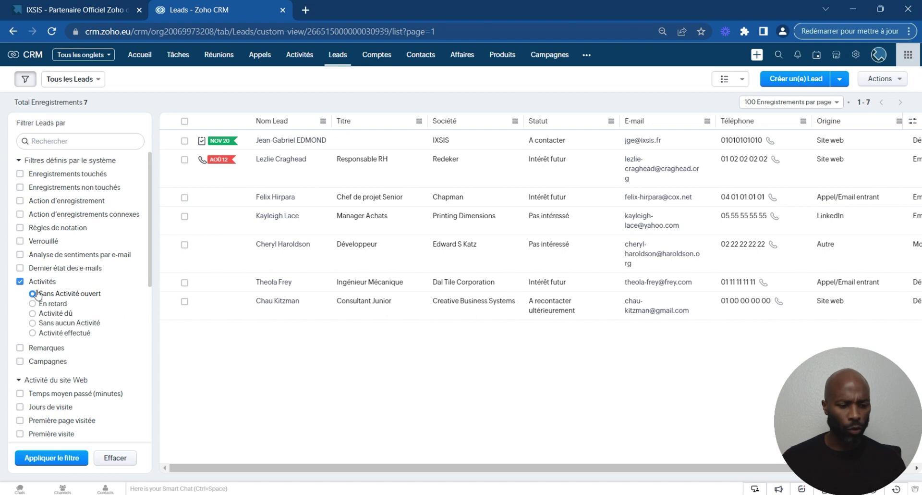
left_click(53, 458)
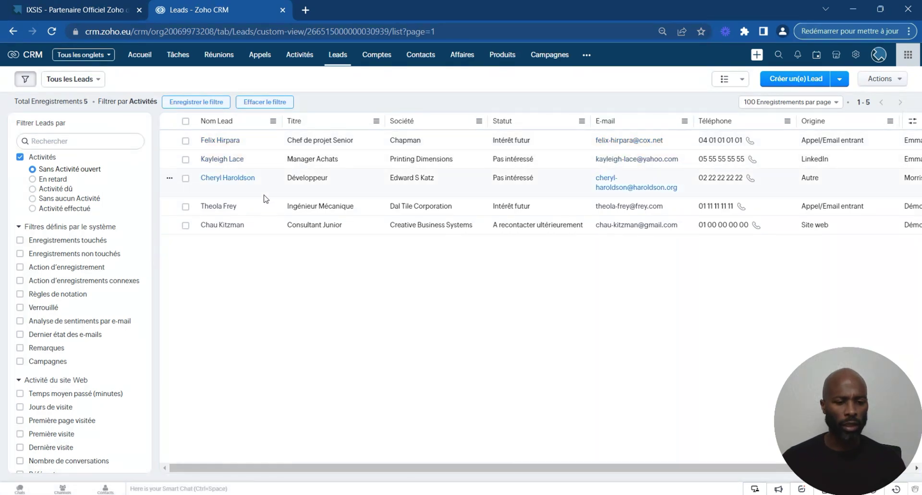
left_click(186, 121)
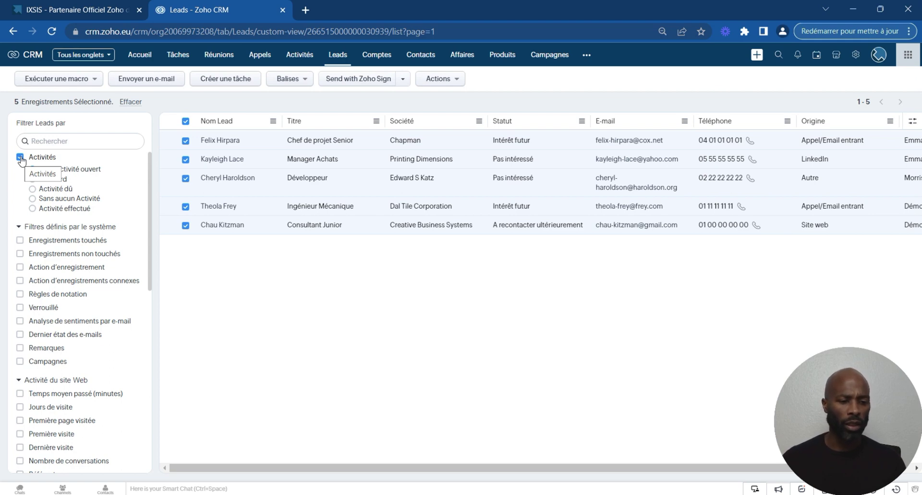
left_click(20, 157)
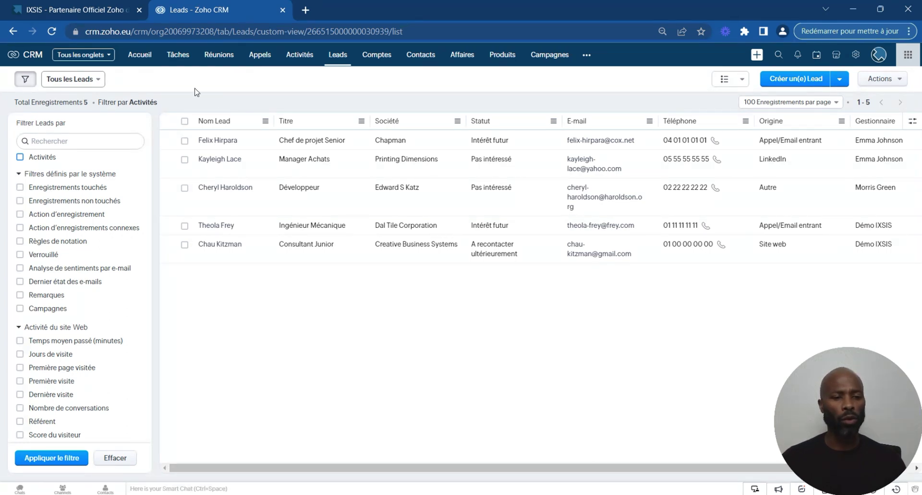
Step: Browse the Tâches list and its saved views, then show all 12 Réunions
left_click(178, 58)
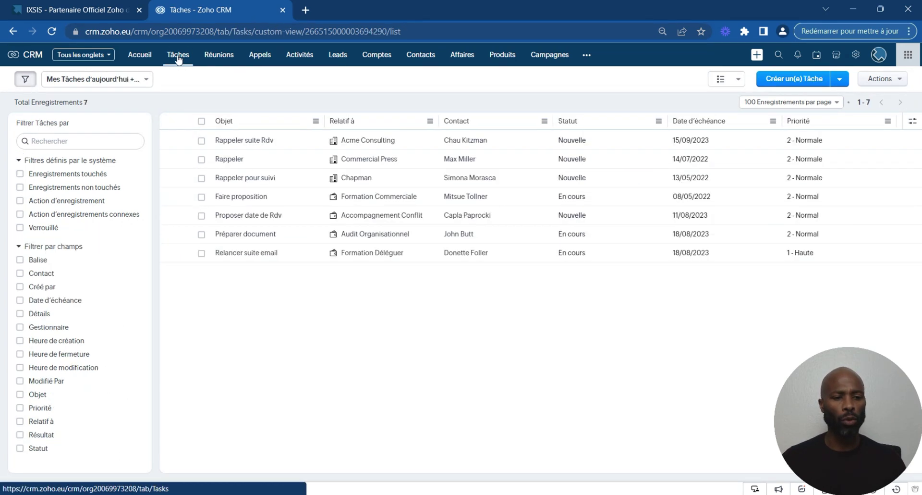
left_click(142, 81)
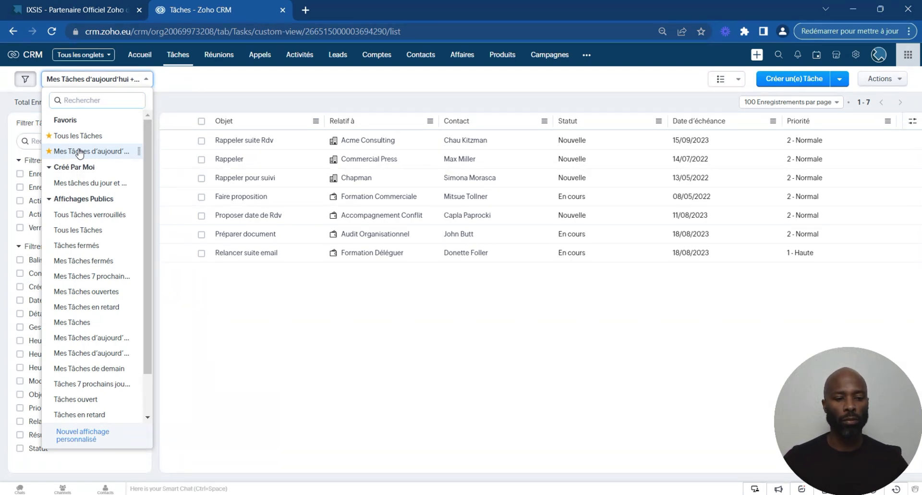
left_click(217, 57)
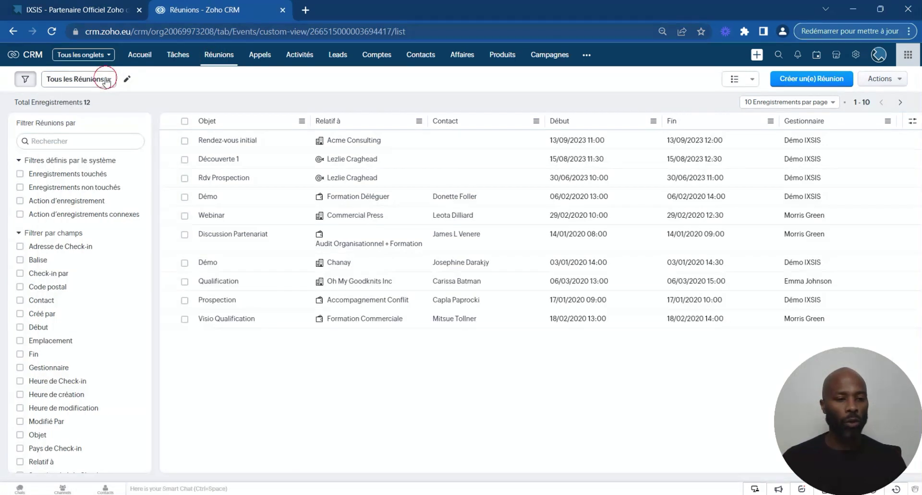
Step: Switch meetings to 'Mes Réunions d'aujourd'hui' (empty), then move to the Appels module
left_click(107, 79)
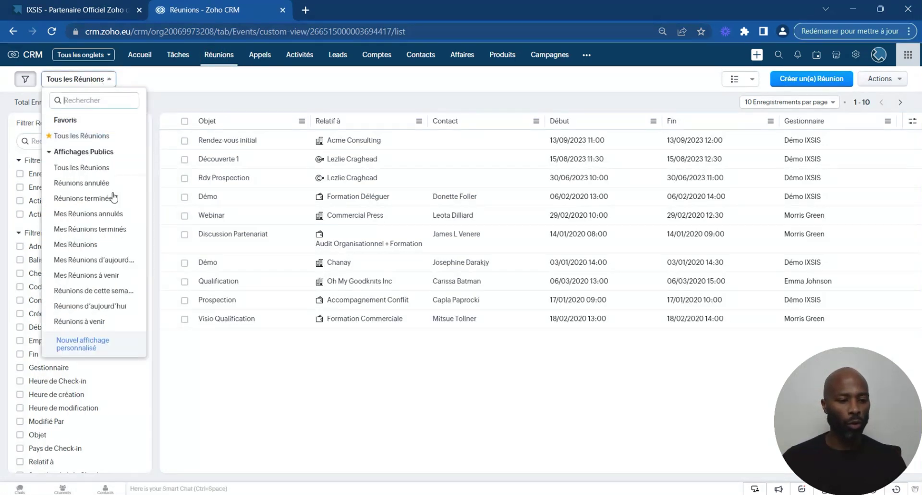
left_click(92, 262)
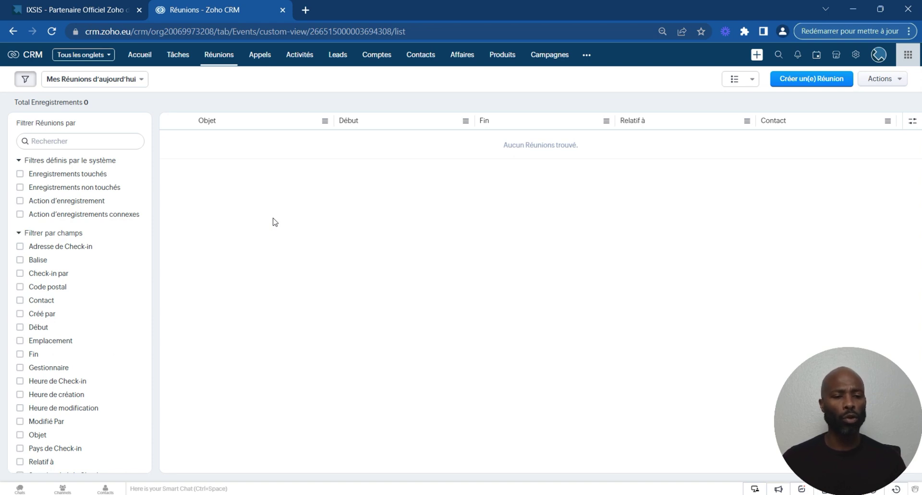
left_click(260, 56)
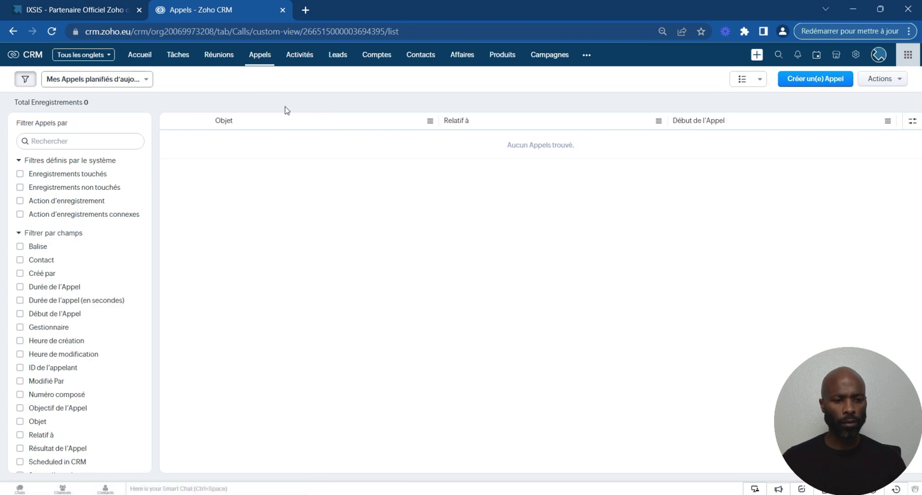
Step: Check the Appels views list without changing it, then return to the Accueil dashboard
left_click(136, 81)
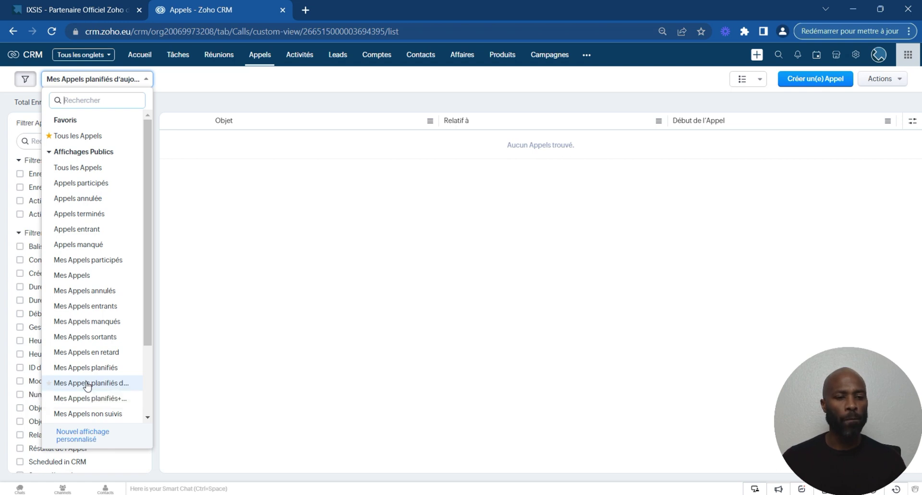
left_click(355, 102)
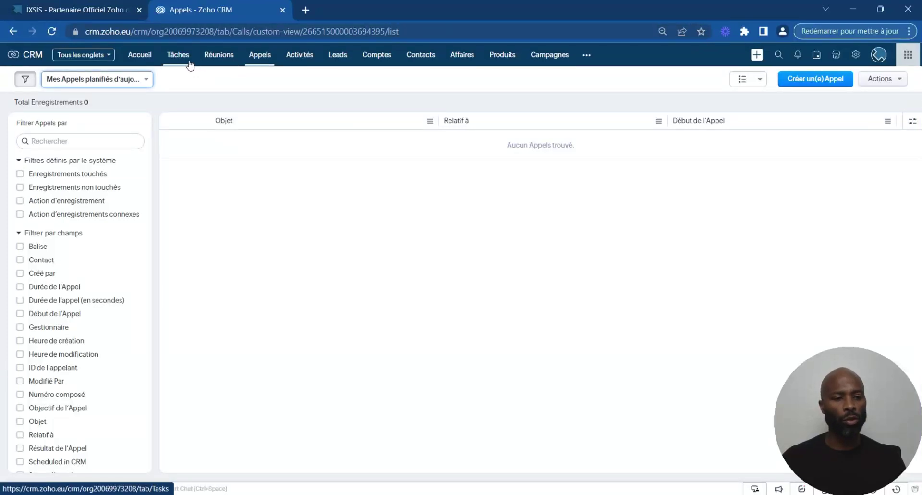
left_click(141, 57)
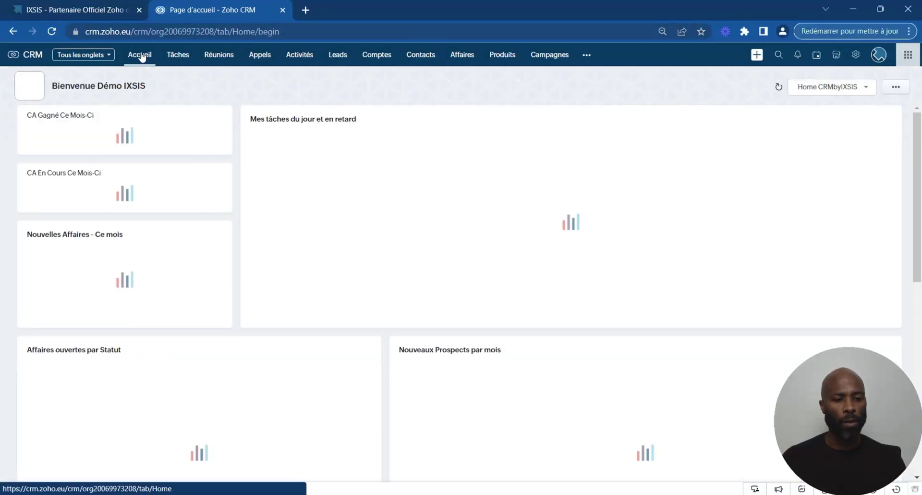